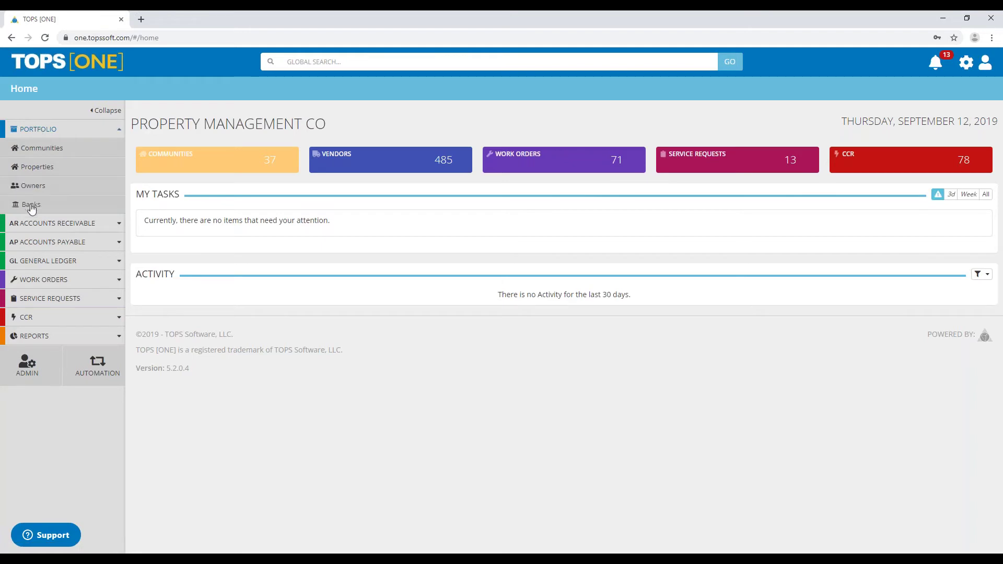
Add and save a new bank with the ID CCB and the name Chasing Chickens Bank, keeping the bank selection as Other
{"action": "left_click", "coordinate": [31, 209]}
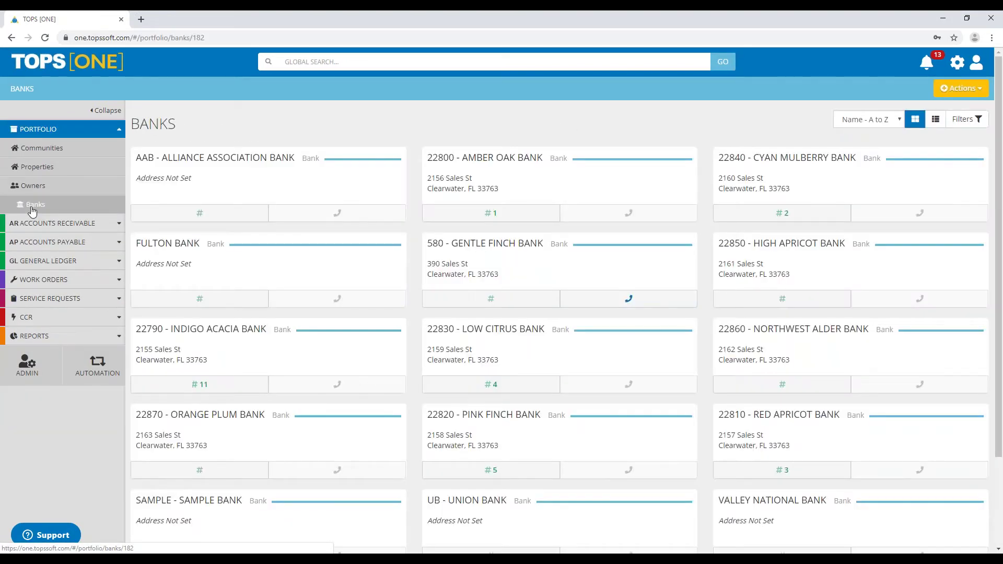
{"action": "left_click", "coordinate": [947, 90]}
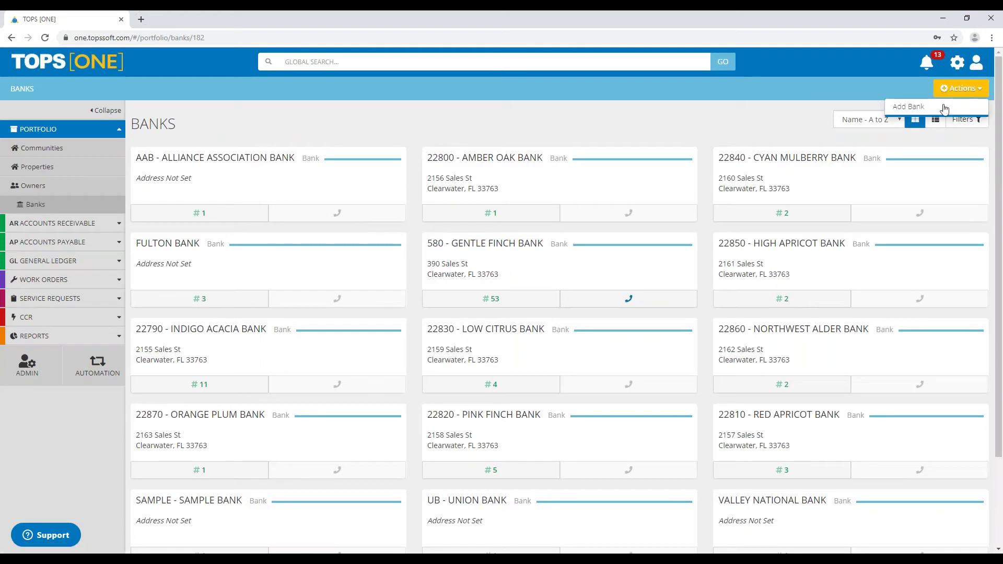
{"action": "left_click", "coordinate": [910, 110]}
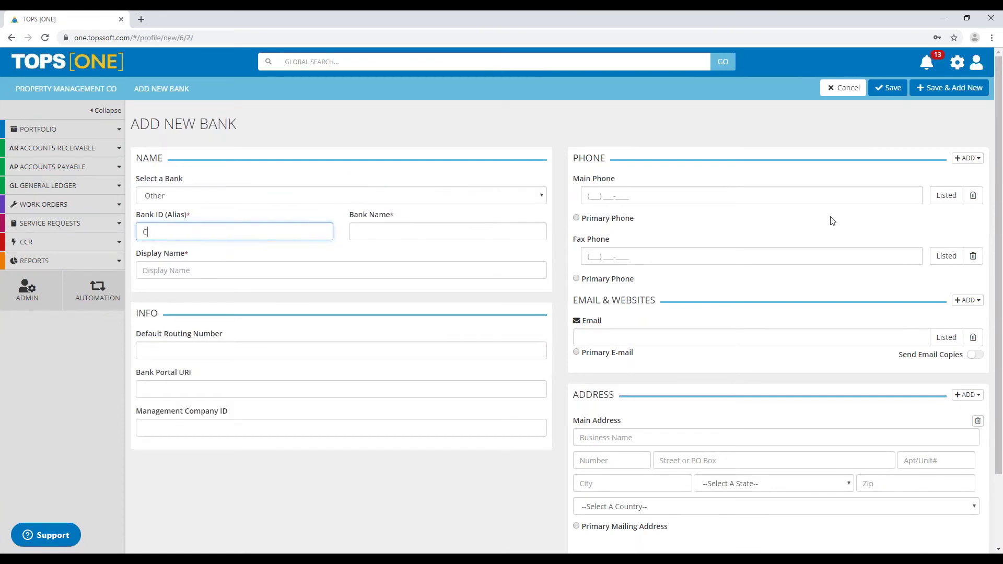
{"action": "key", "text": "Tab"}
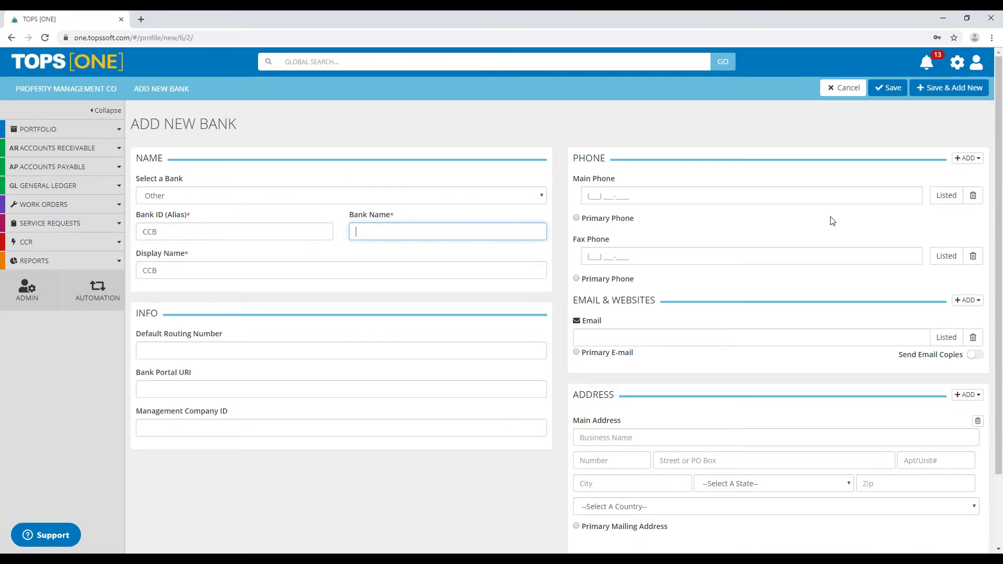
{"action": "type", "text": "Chasing Chickens Bank"}
{"action": "key", "text": "Tab"}
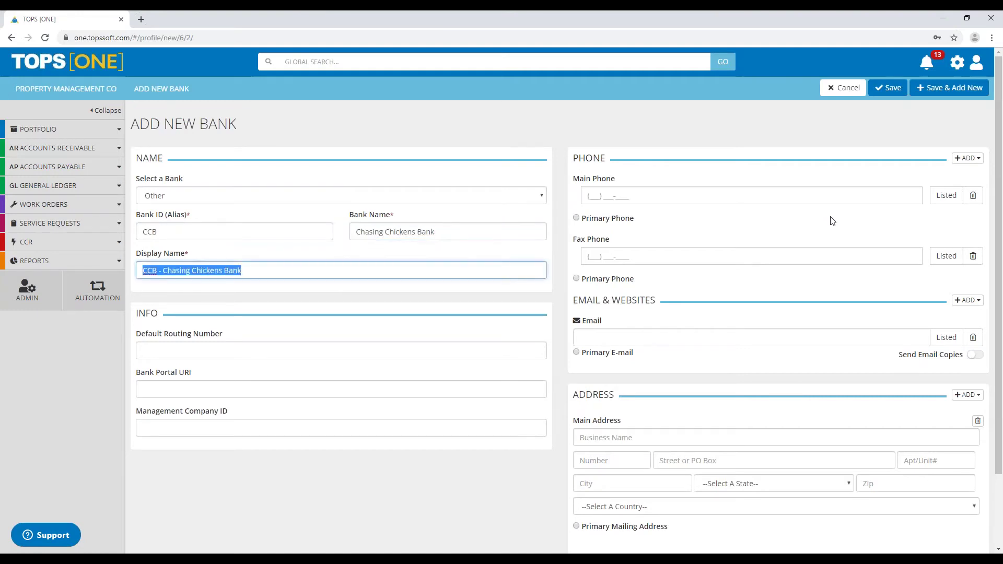
{"action": "left_click", "coordinate": [197, 308]}
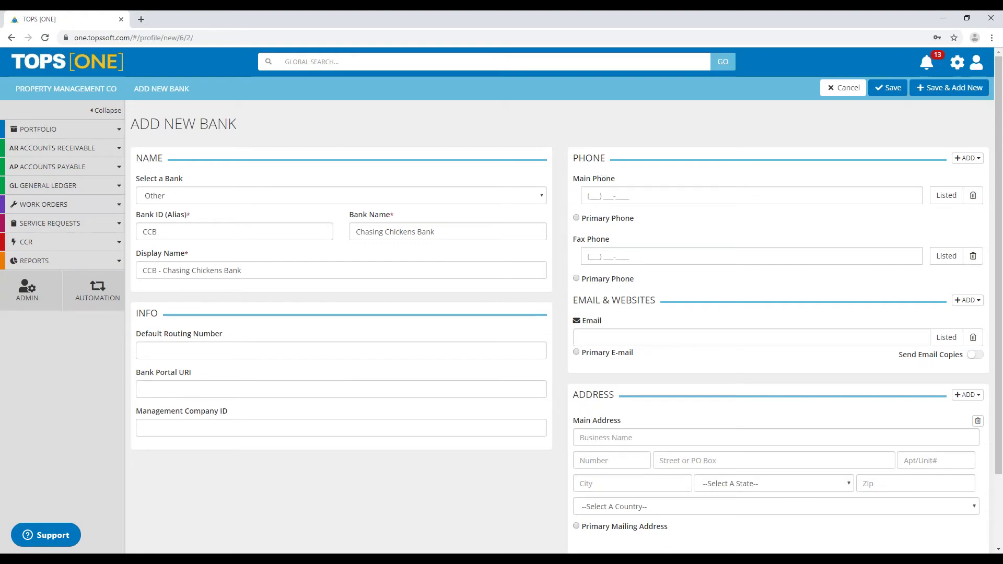
{"action": "scroll", "coordinate": [650, 394], "scroll_direction": "down", "scroll_amount": 2}
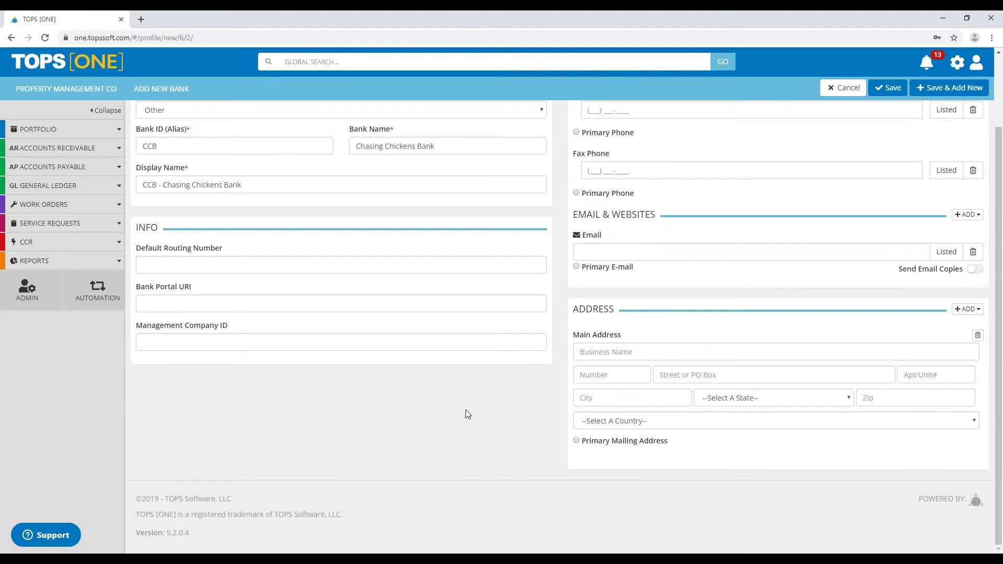
{"action": "scroll", "coordinate": [465, 412], "scroll_direction": "up", "scroll_amount": 1}
{"action": "scroll", "coordinate": [466, 413], "scroll_direction": "up", "scroll_amount": 1}
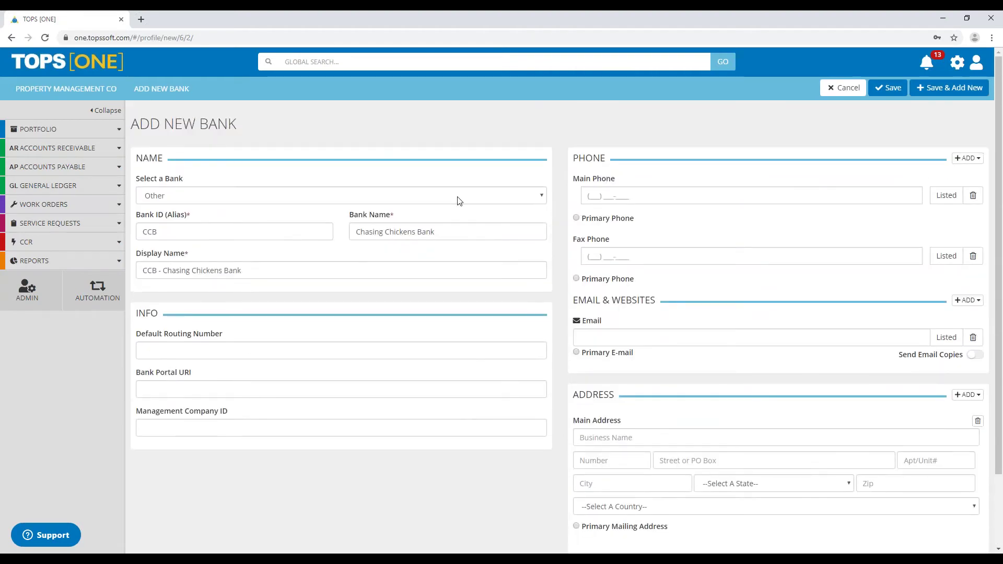
{"action": "left_click", "coordinate": [889, 89]}
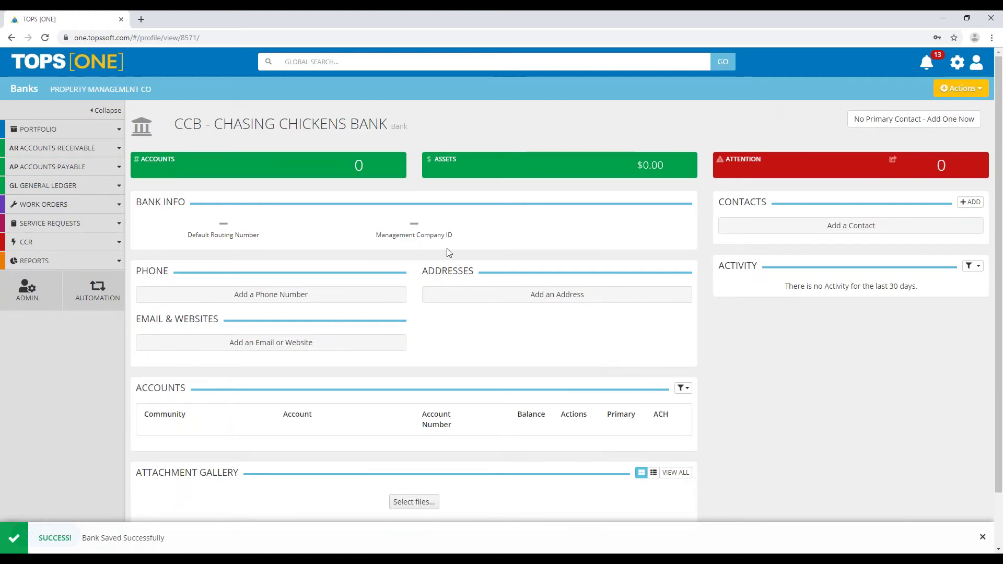
Review the accounts list and attachment gallery on the new Chasing Chickens Bank profile
{"action": "scroll", "coordinate": [381, 279], "scroll_direction": "down", "scroll_amount": 1}
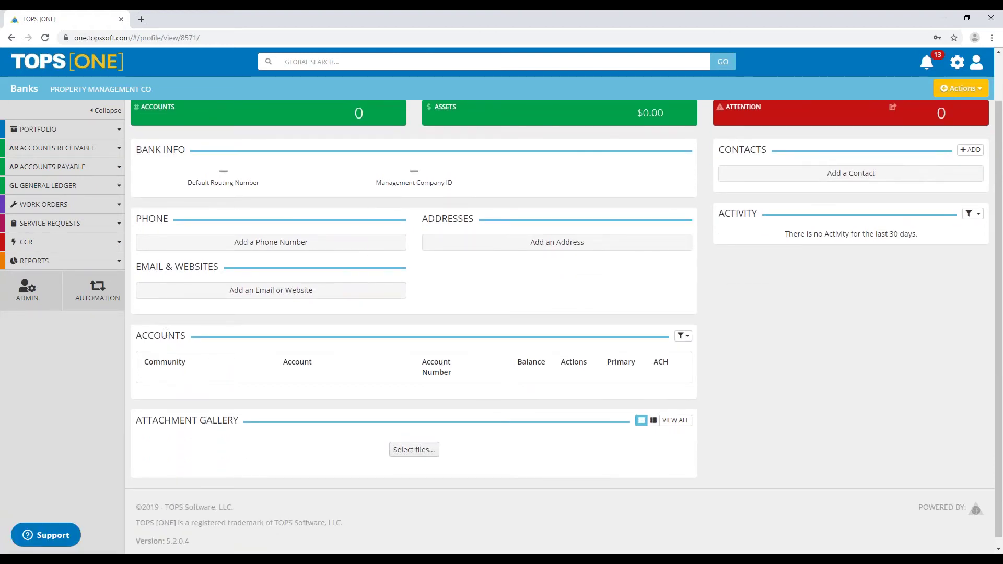
{"action": "left_click_drag", "start_coordinate": [478, 374], "coordinate": [134, 342]}
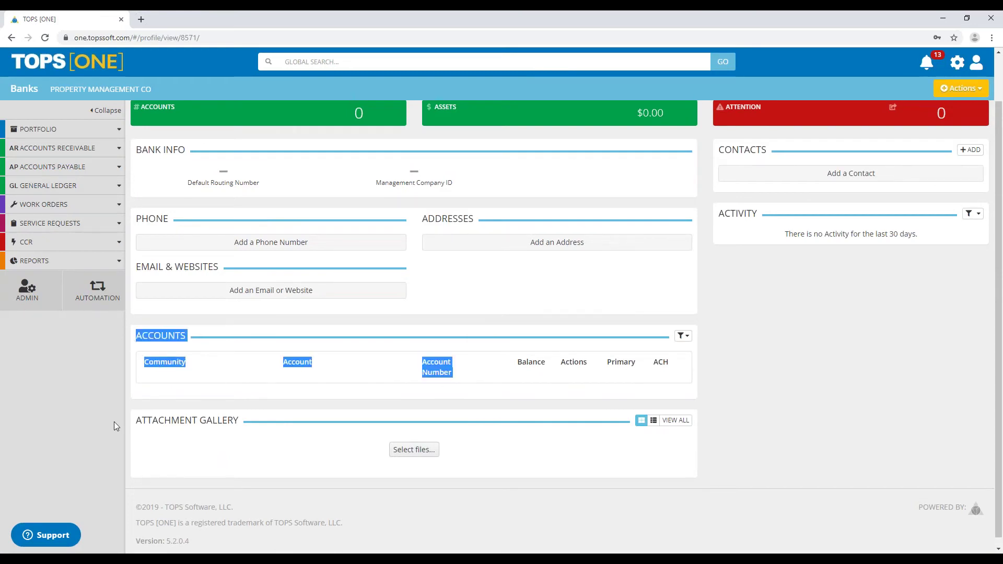
{"action": "left_click_drag", "start_coordinate": [114, 422], "coordinate": [436, 469]}
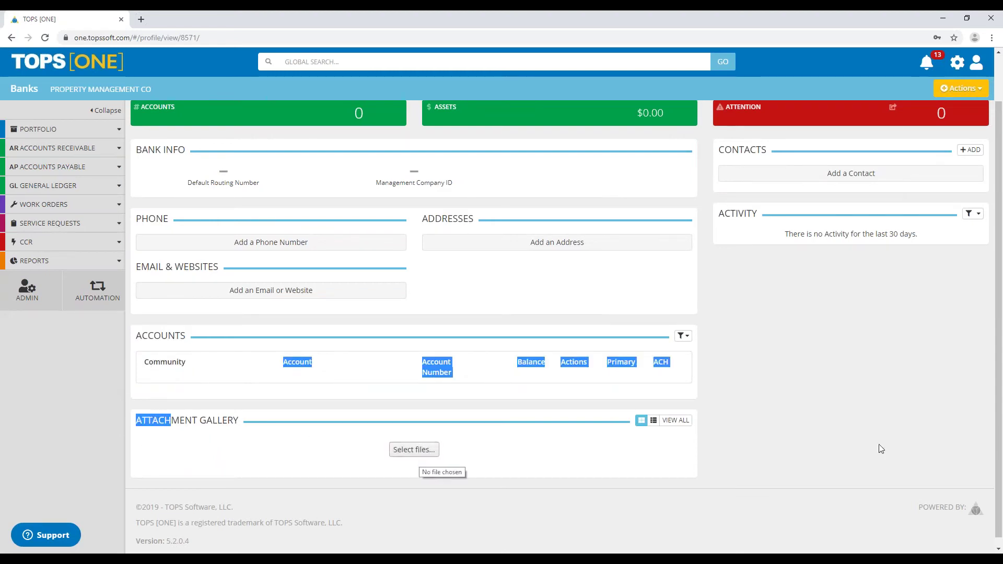
{"action": "left_click", "coordinate": [837, 443]}
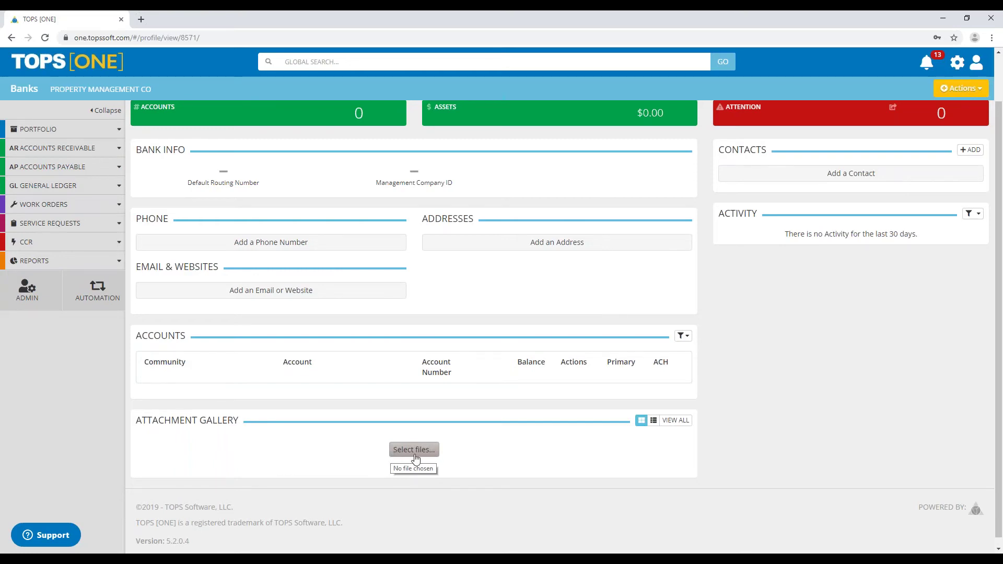
{"action": "scroll", "coordinate": [526, 209], "scroll_direction": "up", "scroll_amount": 1}
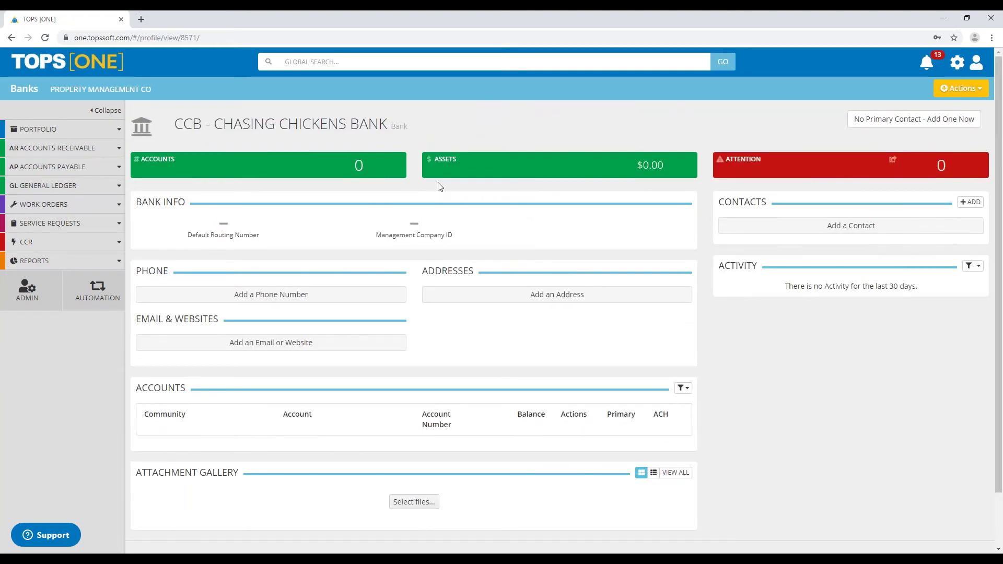
Open the Alliance account of AAB - Alliance Association Bank from the list of banks
{"action": "left_click", "coordinate": [68, 135]}
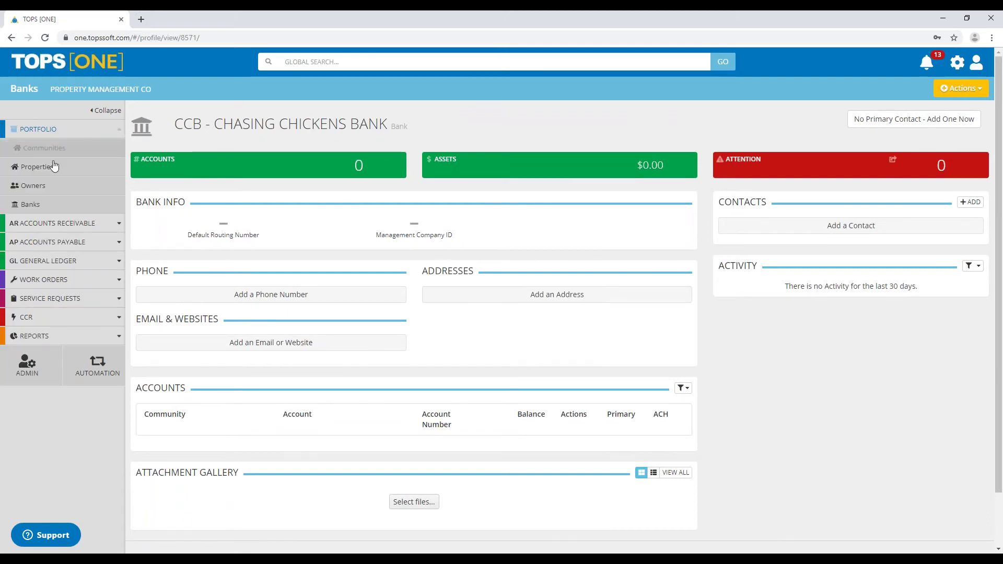
{"action": "left_click", "coordinate": [38, 206]}
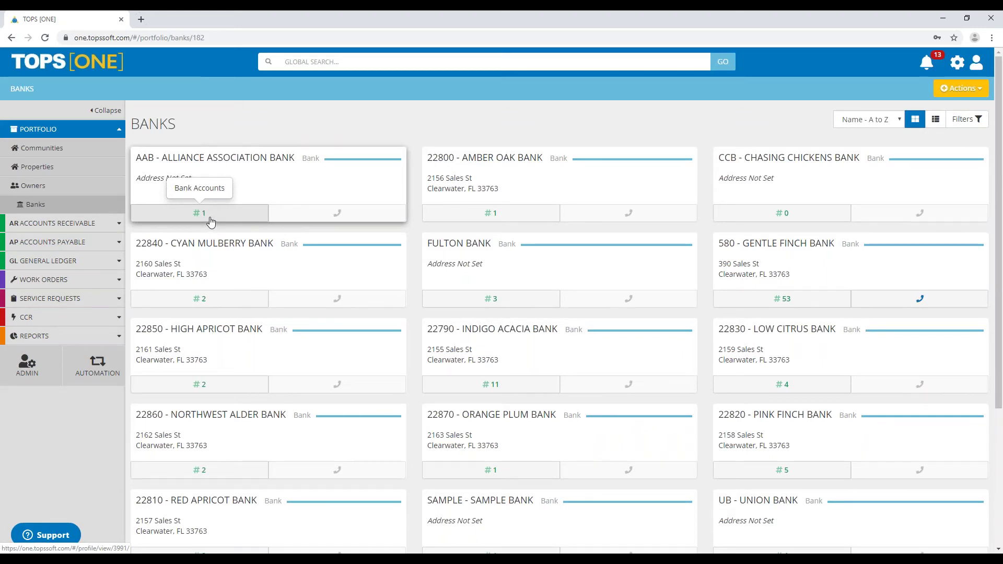
{"action": "left_click", "coordinate": [208, 164]}
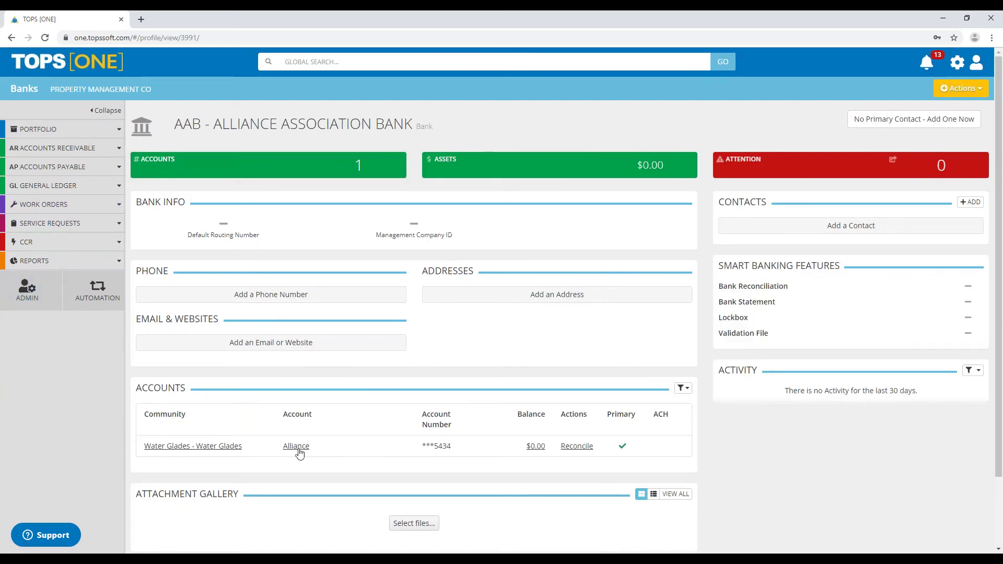
{"action": "scroll", "coordinate": [150, 399], "scroll_direction": "down", "scroll_amount": 1}
{"action": "scroll", "coordinate": [156, 322], "scroll_direction": "down", "scroll_amount": 1}
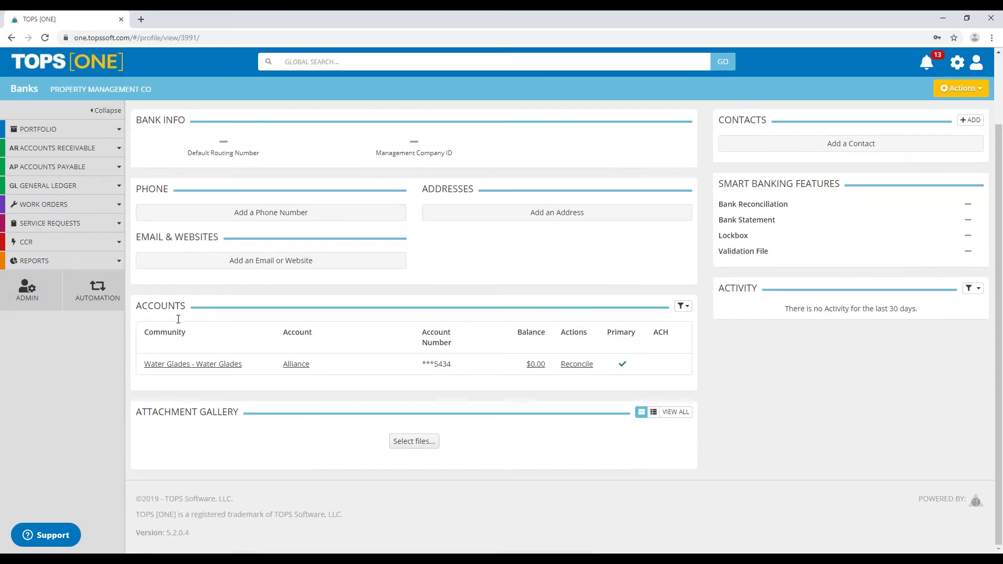
{"action": "left_click", "coordinate": [296, 366]}
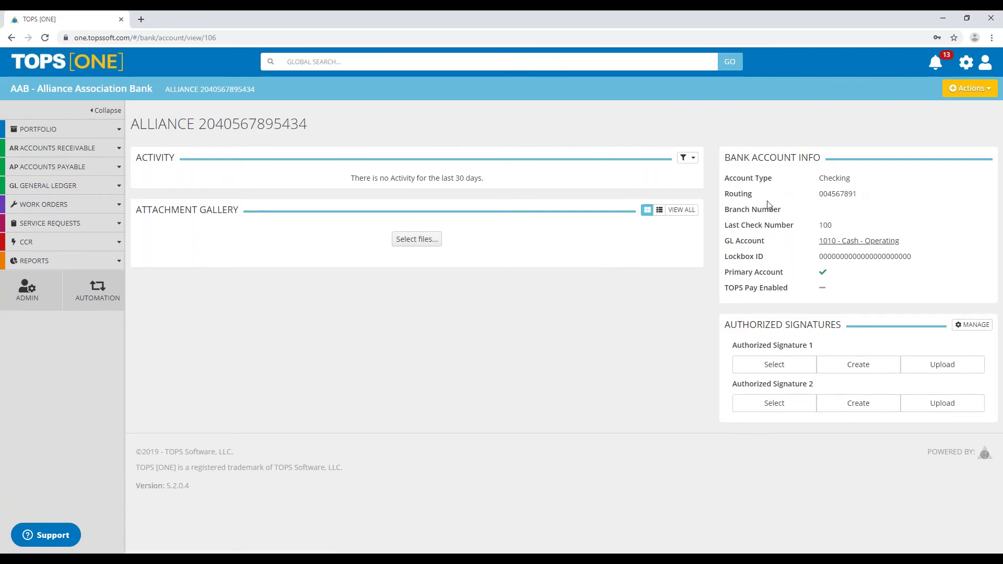
Examine the account's routing number, last check number, GL account and primary account setting
{"action": "left_click_drag", "start_coordinate": [813, 195], "coordinate": [883, 200]}
{"action": "left_click_drag", "start_coordinate": [759, 226], "coordinate": [839, 226]}
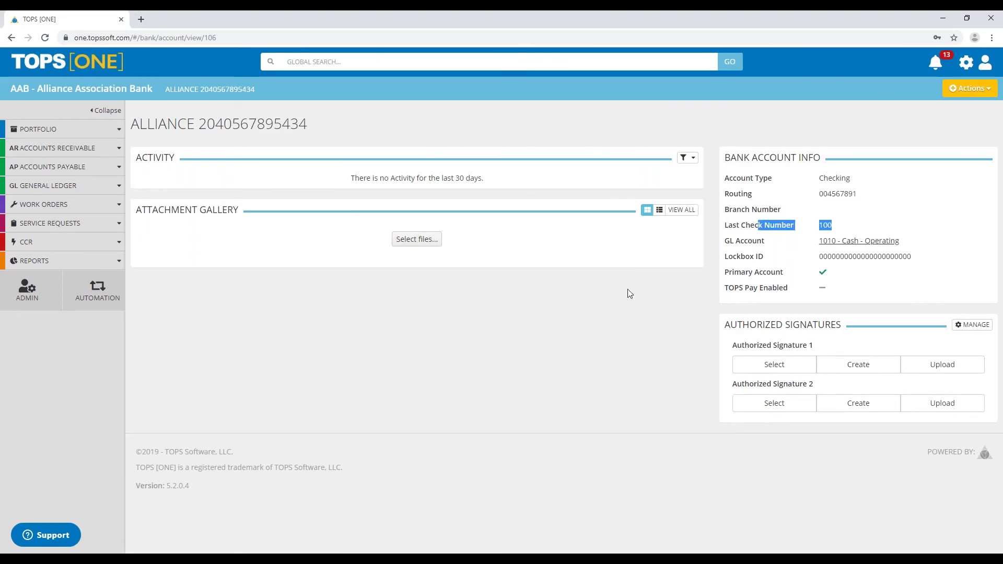
{"action": "left_click_drag", "start_coordinate": [730, 240], "coordinate": [903, 250]}
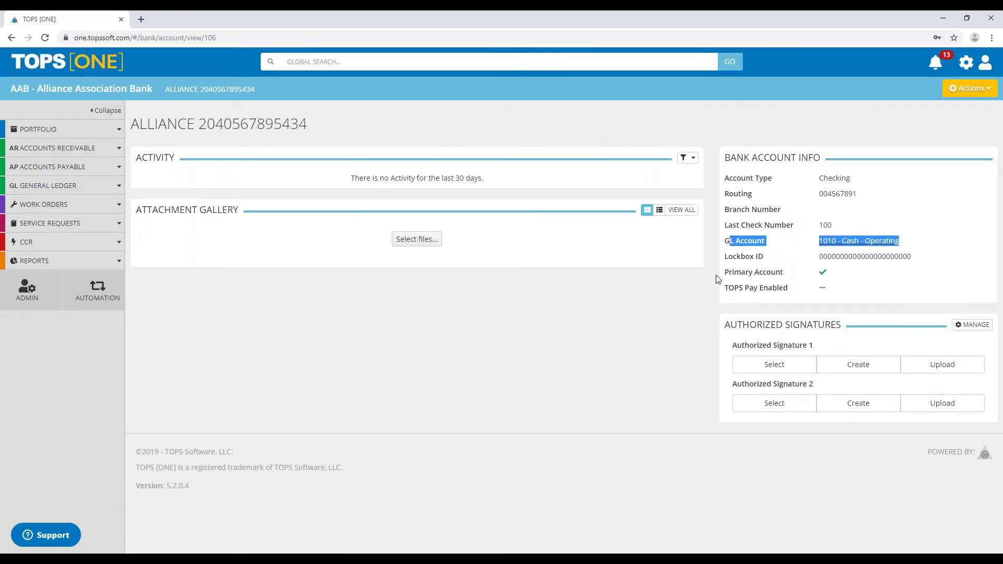
{"action": "left_click_drag", "start_coordinate": [730, 272], "coordinate": [820, 273]}
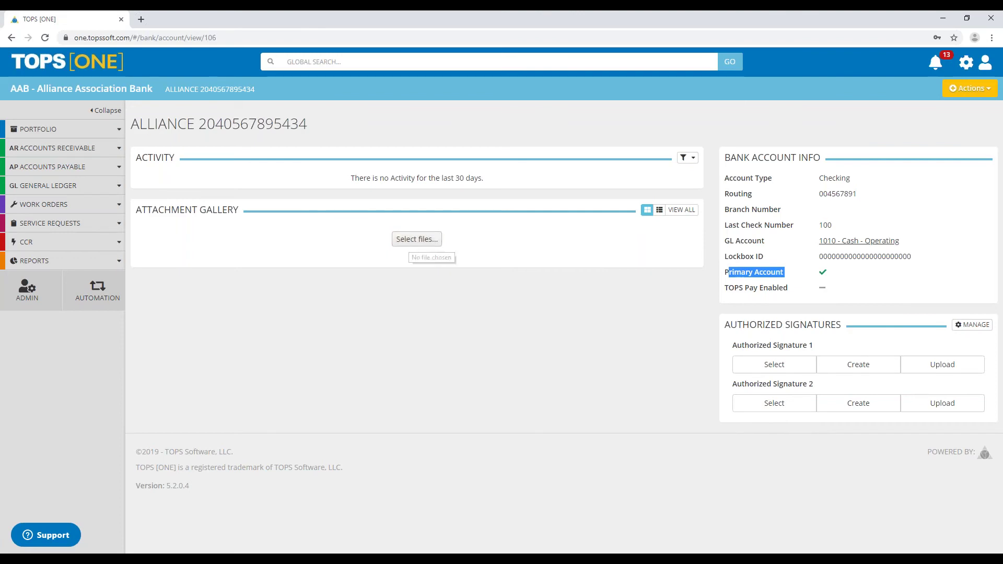
Start a new account at CCB - Chasing Chickens Bank for community 1811 - A Meyer's Park and mark it as the primary community account
{"action": "left_click", "coordinate": [52, 132]}
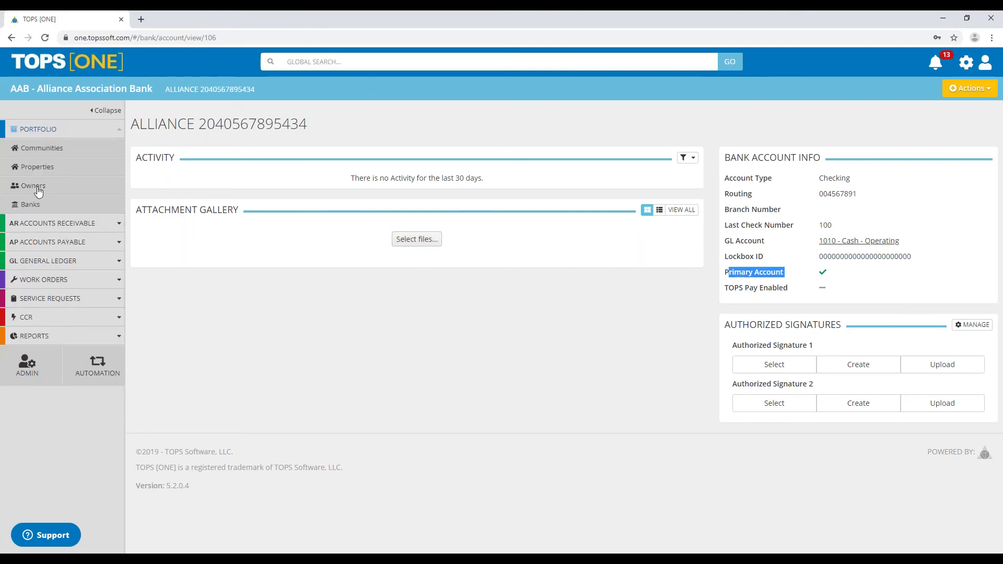
{"action": "left_click", "coordinate": [32, 207]}
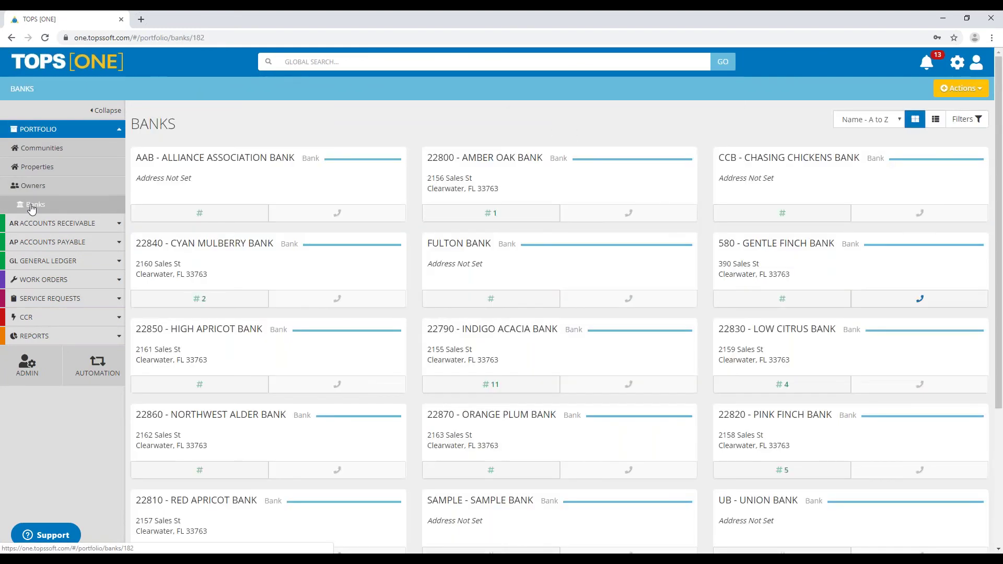
{"action": "left_click", "coordinate": [781, 163]}
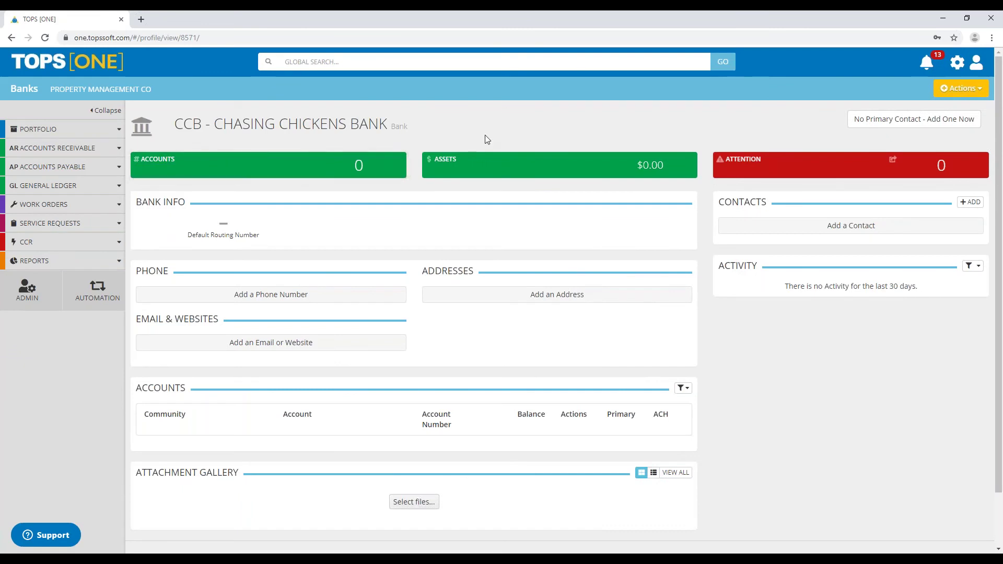
{"action": "left_click", "coordinate": [955, 90]}
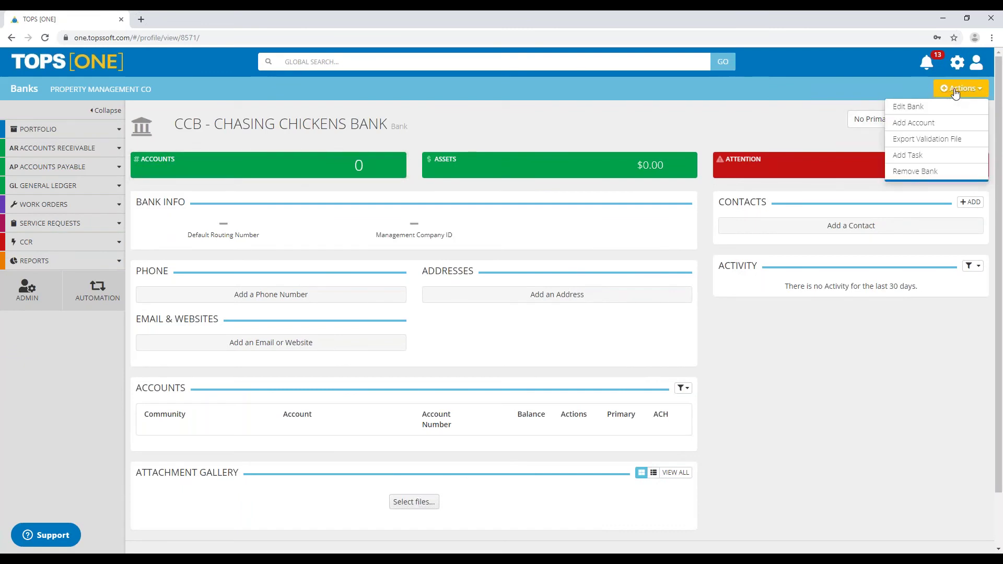
{"action": "left_click", "coordinate": [929, 124]}
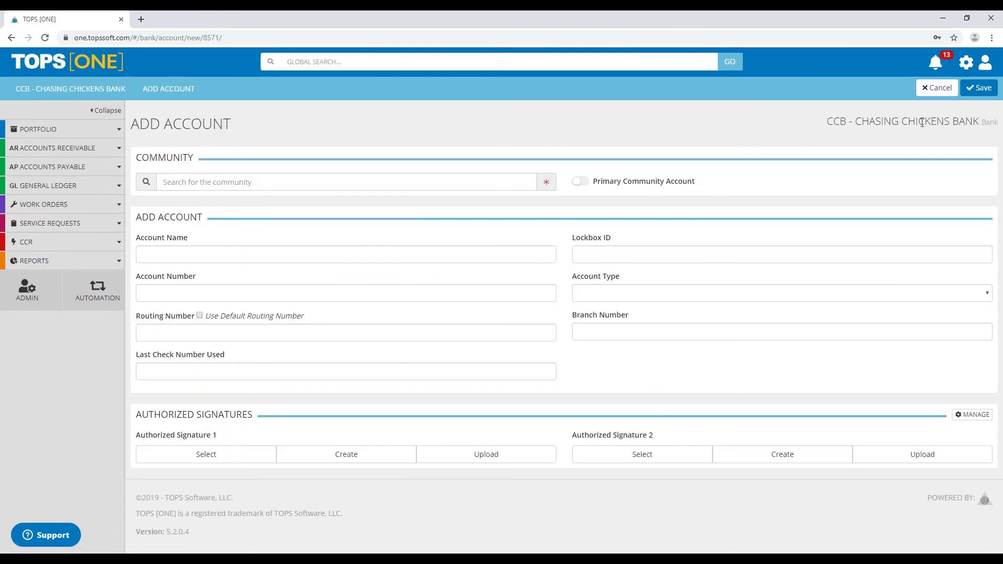
{"action": "left_click", "coordinate": [229, 181]}
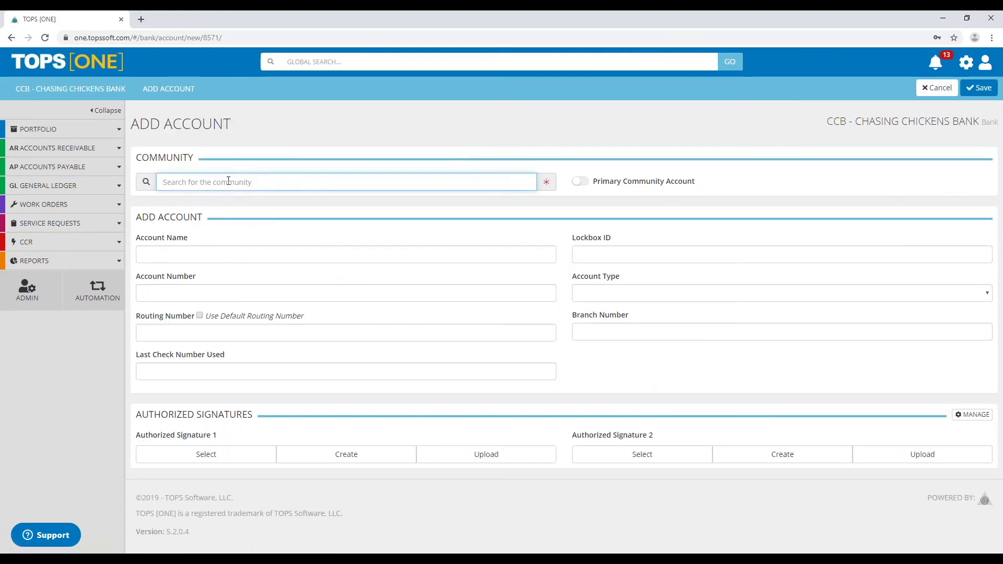
{"action": "type", "text": "meyer"}
{"action": "left_click", "coordinate": [192, 224]}
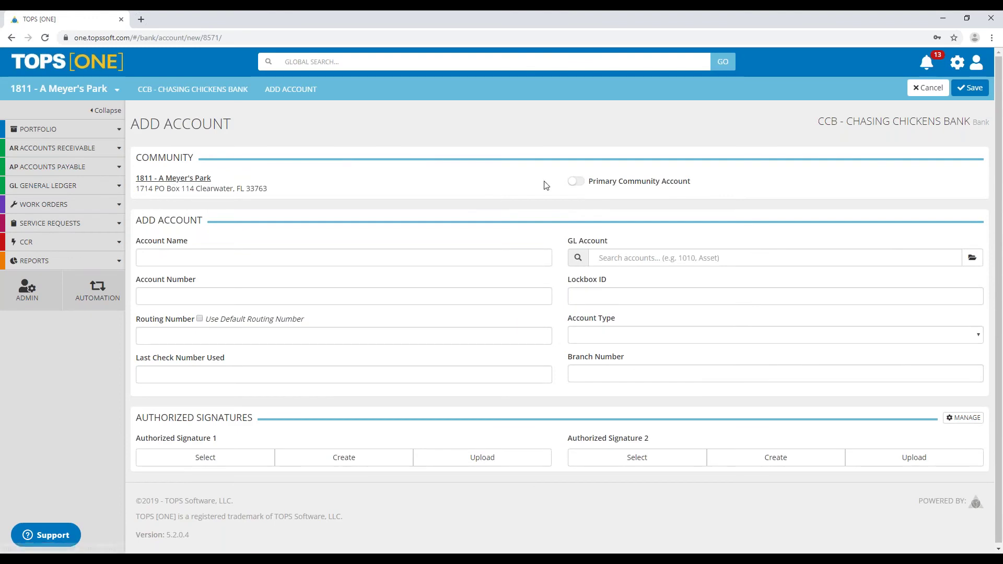
{"action": "left_click", "coordinate": [576, 183]}
Try using the bank's default routing number for the new account, and discard the account form without saving
{"action": "left_click", "coordinate": [310, 264]}
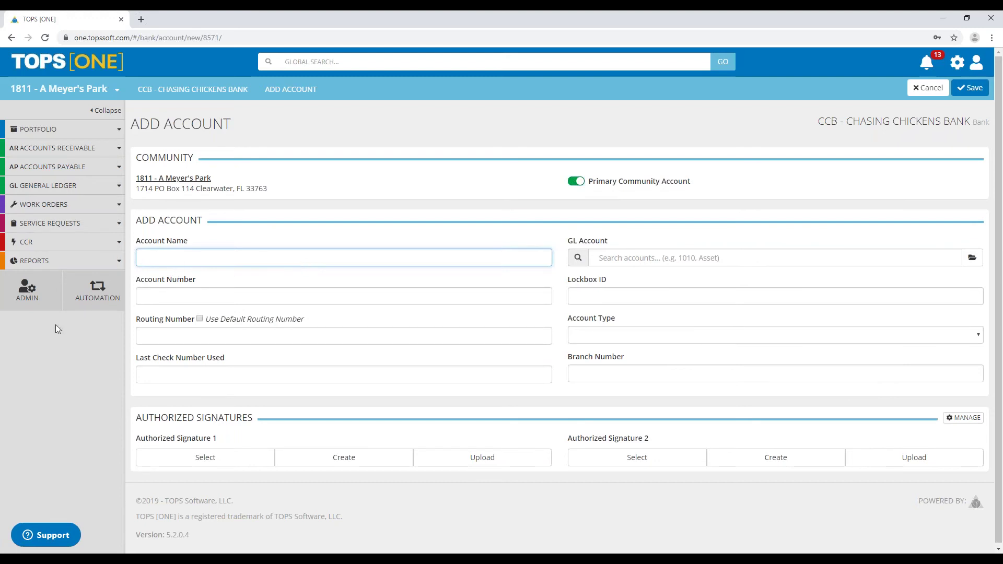
{"action": "left_click", "coordinate": [209, 319]}
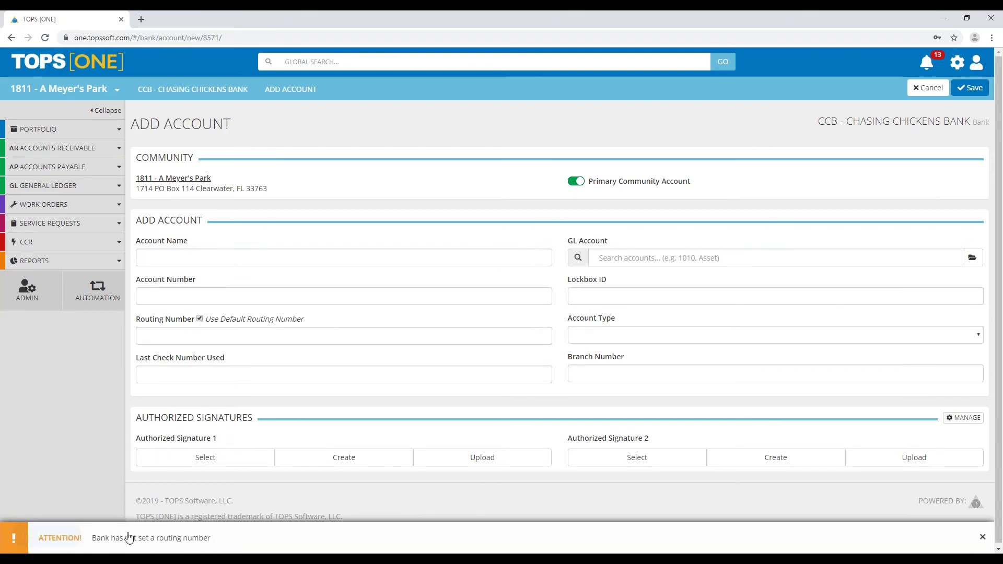
{"action": "left_click", "coordinate": [219, 374]}
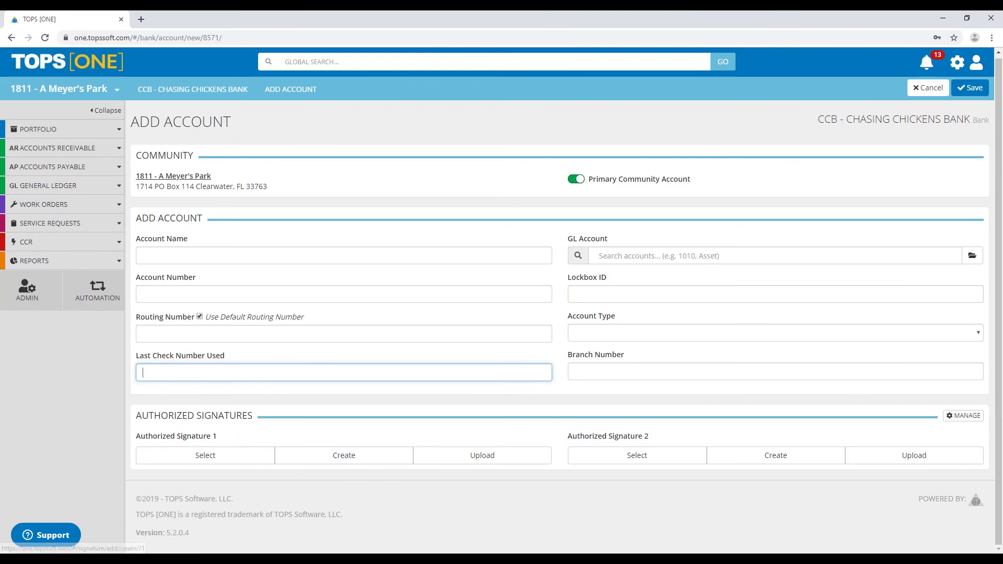
{"action": "left_click", "coordinate": [928, 87]}
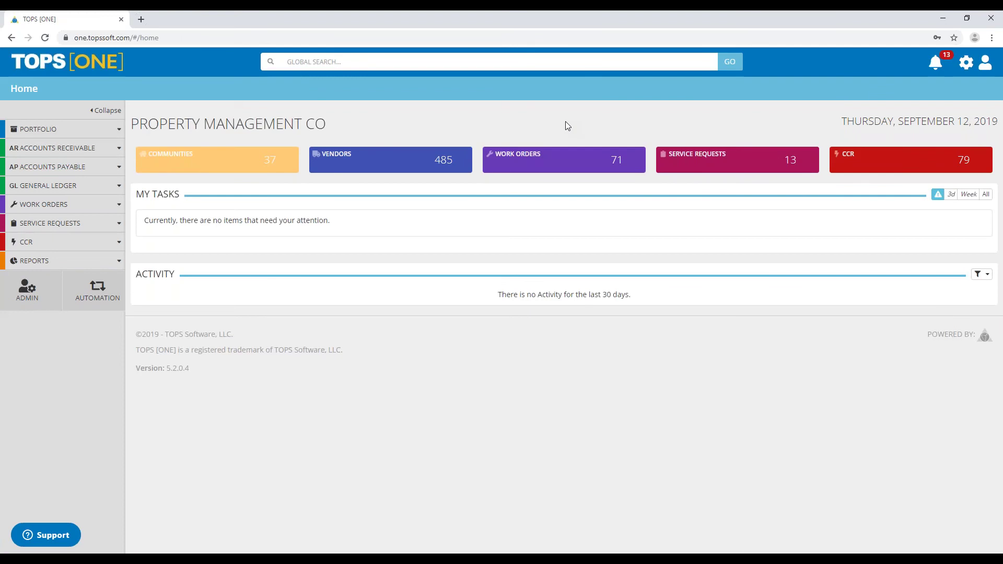
Return to the portfolio's list of banks
{"action": "left_click", "coordinate": [57, 130]}
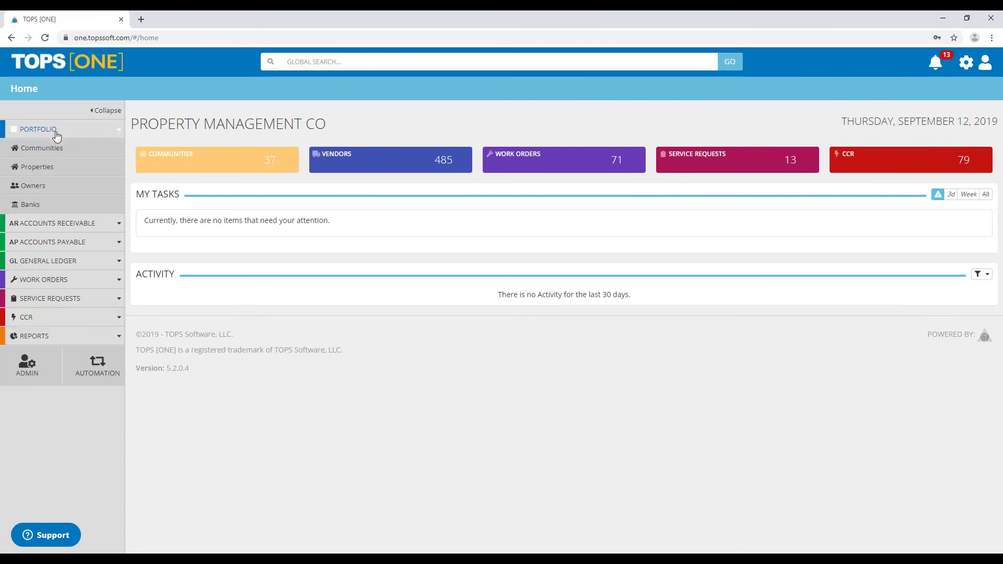
{"action": "left_click", "coordinate": [33, 207]}
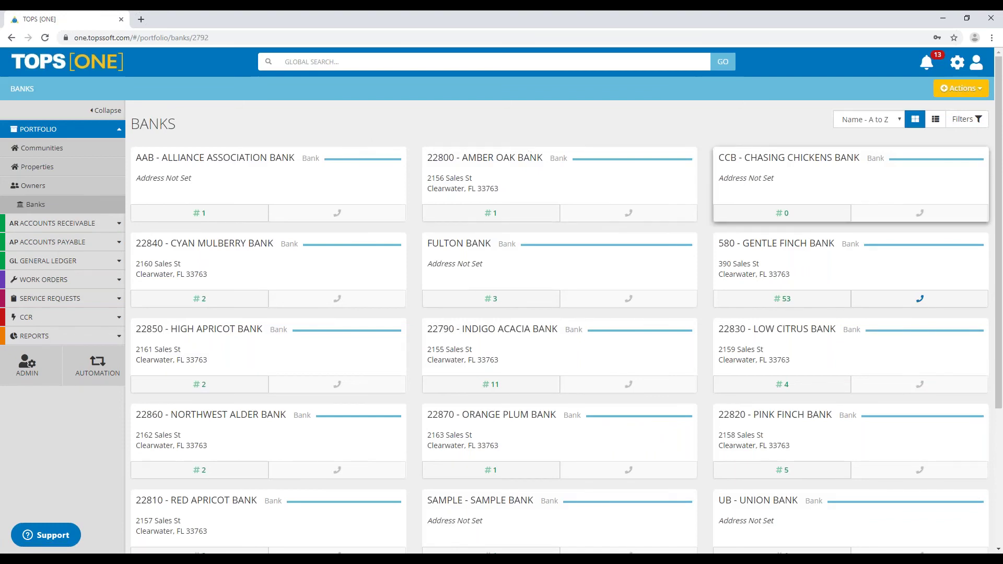
Remove CCB - Chasing Chickens Bank from the portfolio
{"action": "left_click", "coordinate": [771, 163]}
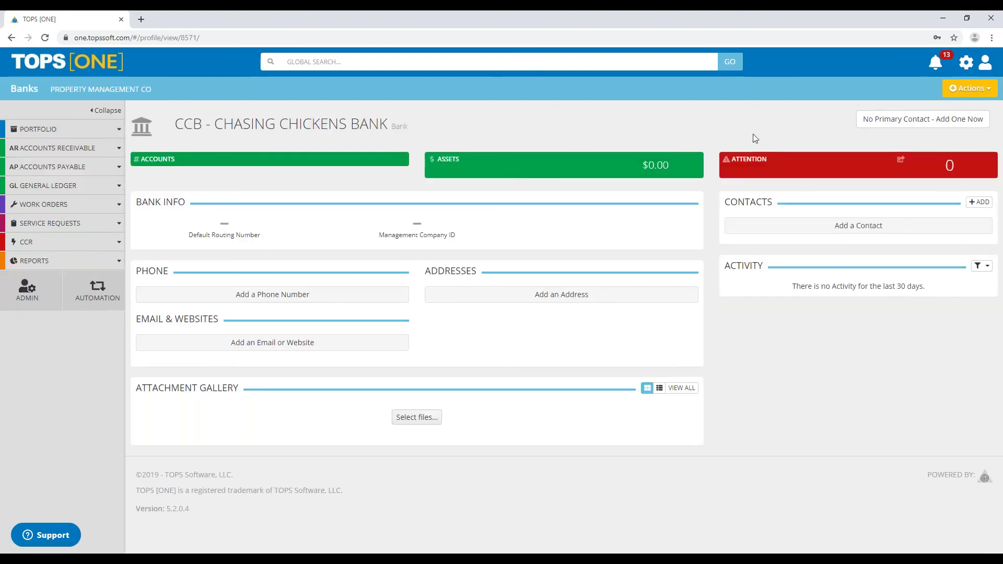
{"action": "left_click", "coordinate": [970, 92]}
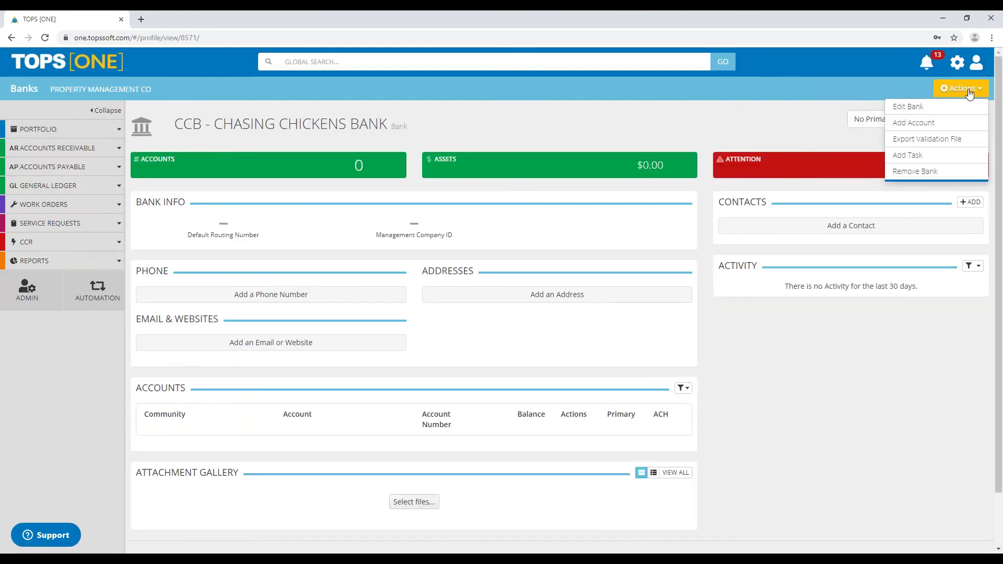
{"action": "left_click", "coordinate": [915, 173]}
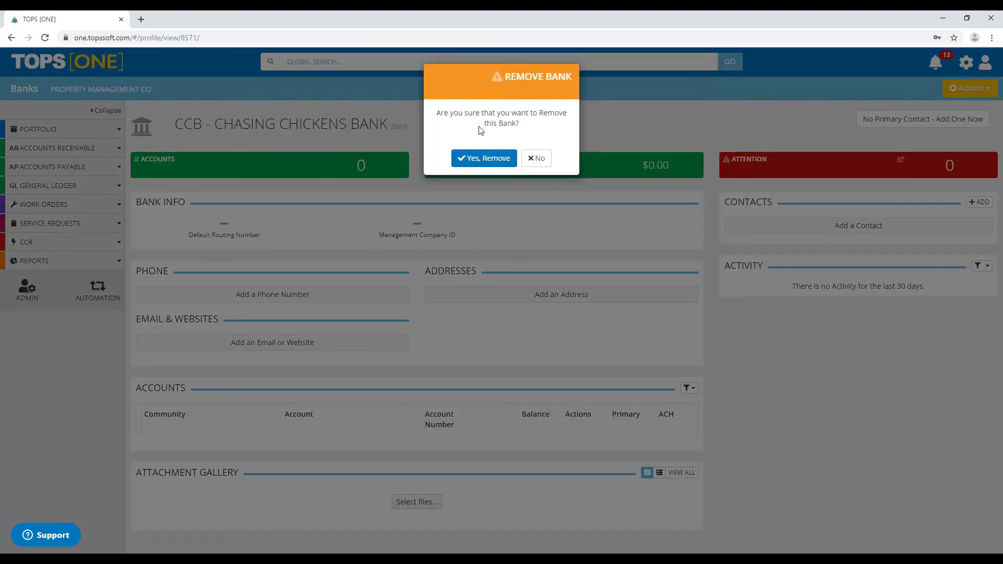
{"action": "left_click", "coordinate": [483, 162]}
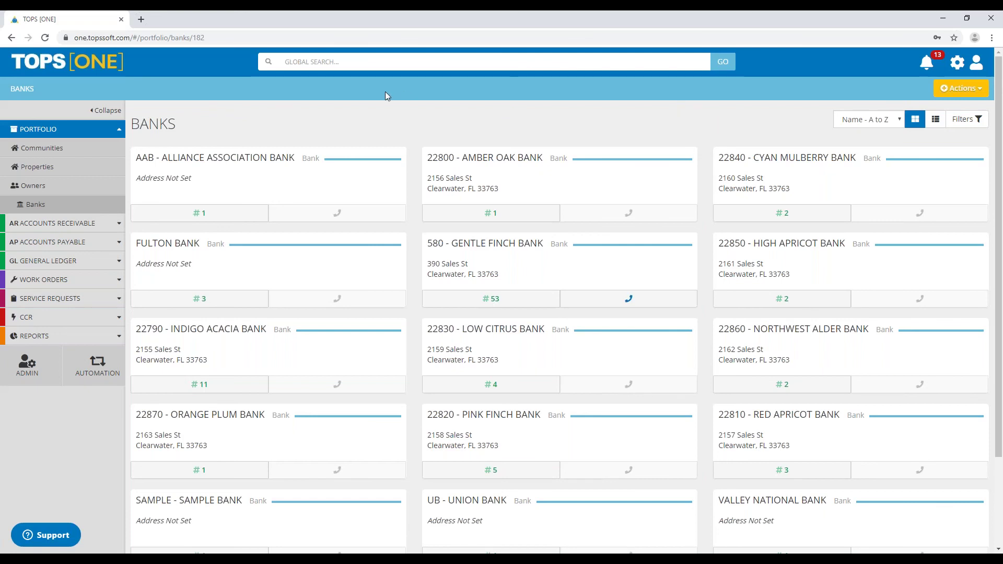
Re-enable CCB - Chasing Chickens Bank from among the removed banks, and hide removed banks from the list again
{"action": "left_click", "coordinate": [969, 125]}
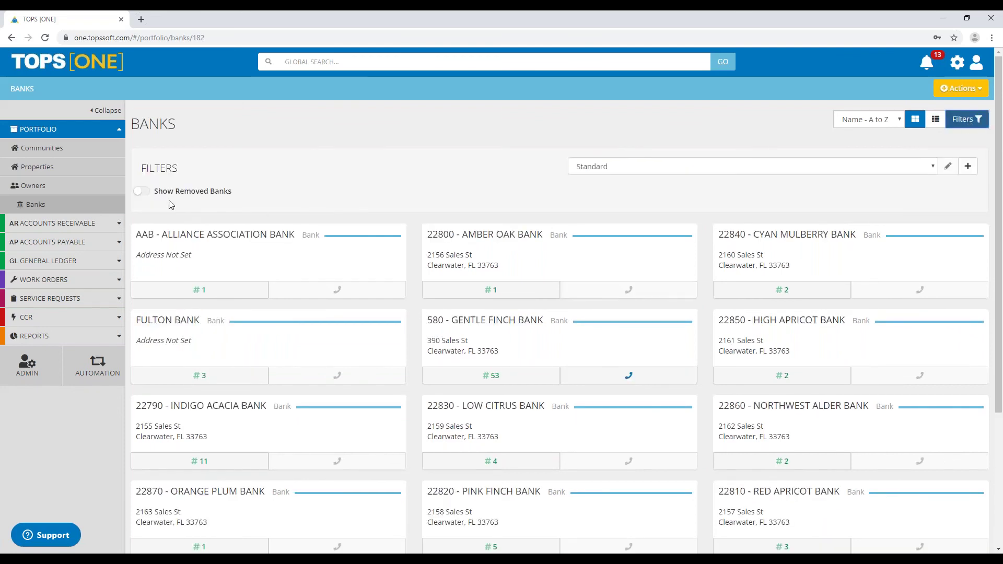
{"action": "left_click", "coordinate": [141, 192]}
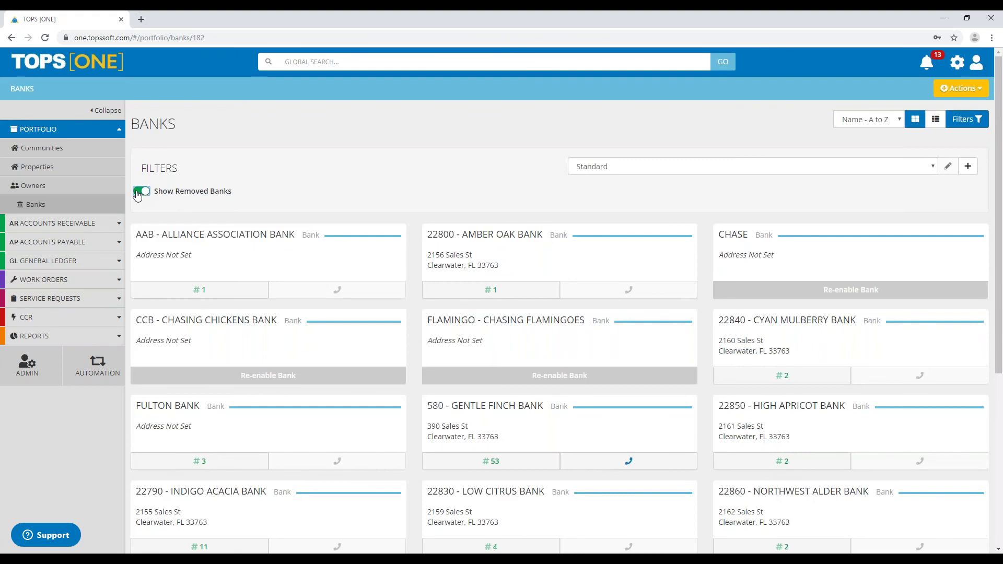
{"action": "scroll", "coordinate": [387, 157], "scroll_direction": "down", "scroll_amount": 1}
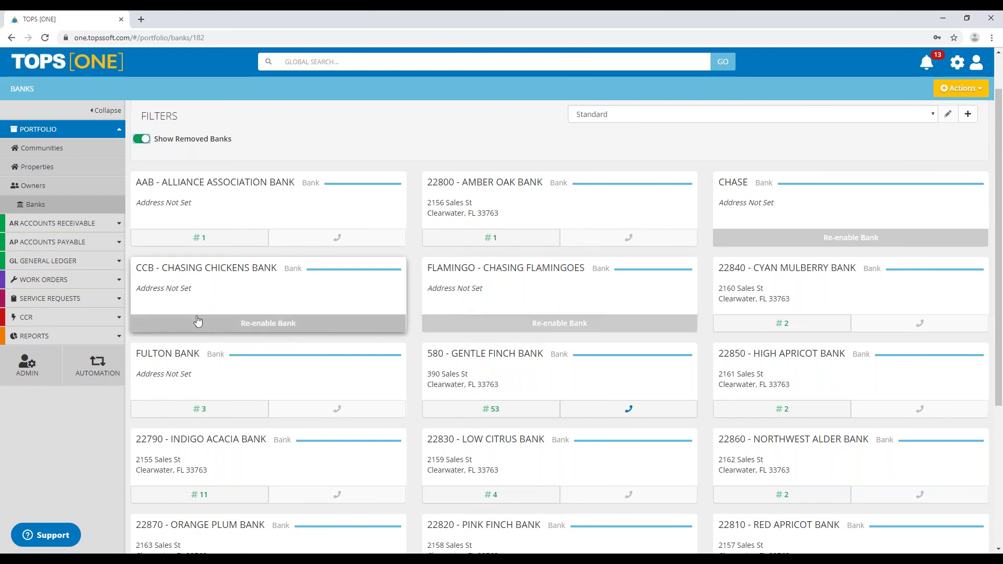
{"action": "left_click", "coordinate": [256, 325]}
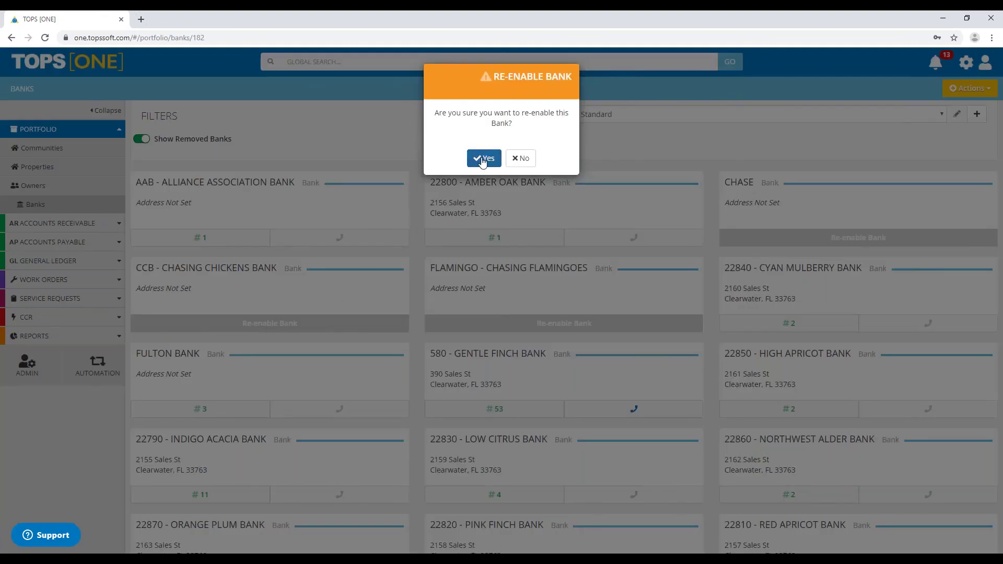
{"action": "left_click", "coordinate": [482, 159]}
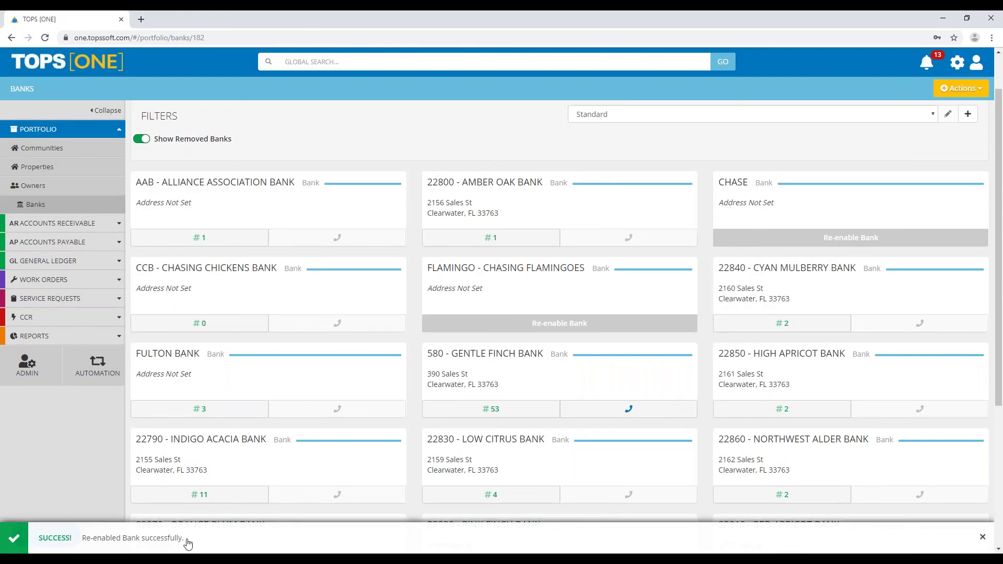
{"action": "scroll", "coordinate": [47, 455], "scroll_direction": "up", "scroll_amount": 1}
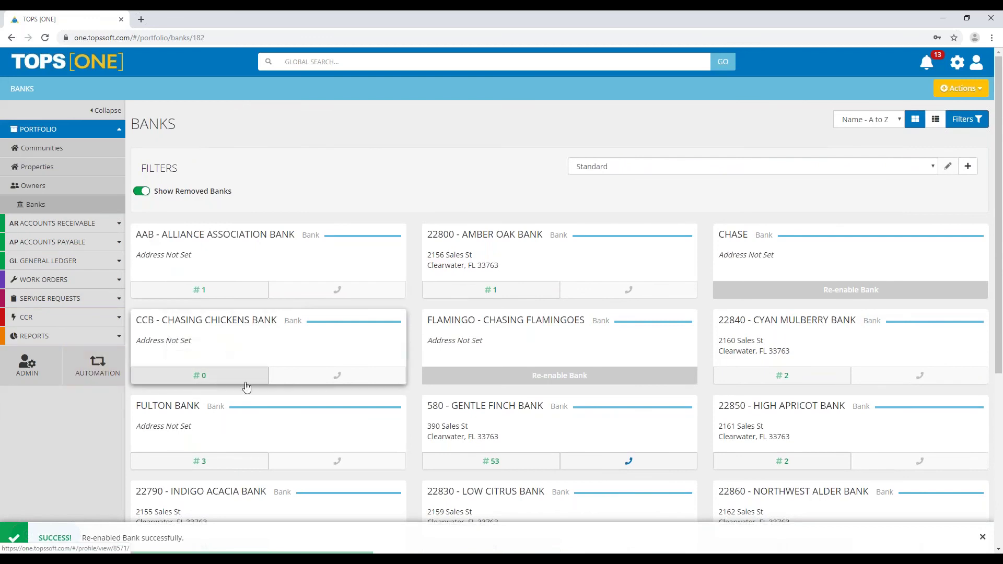
{"action": "left_click", "coordinate": [142, 191]}
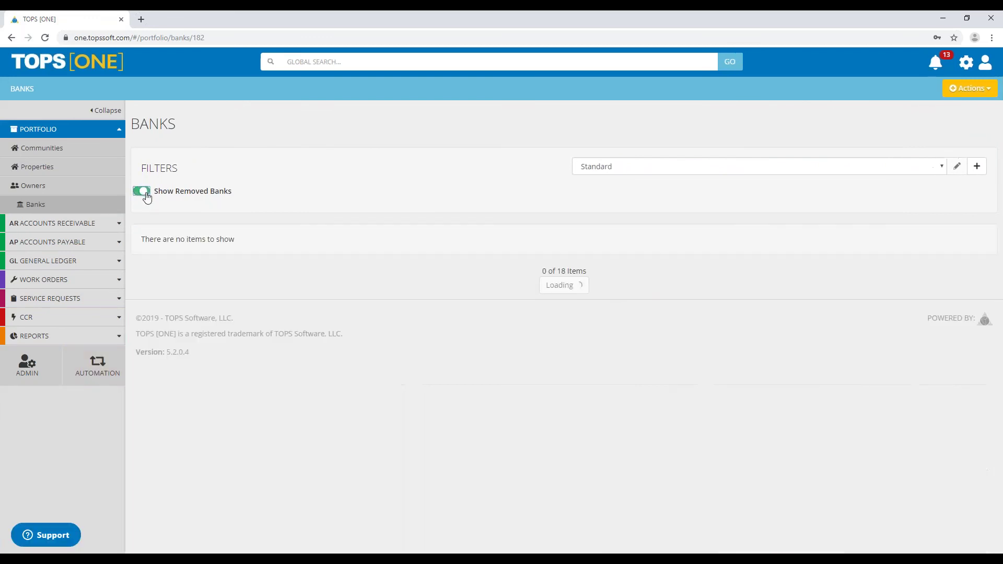